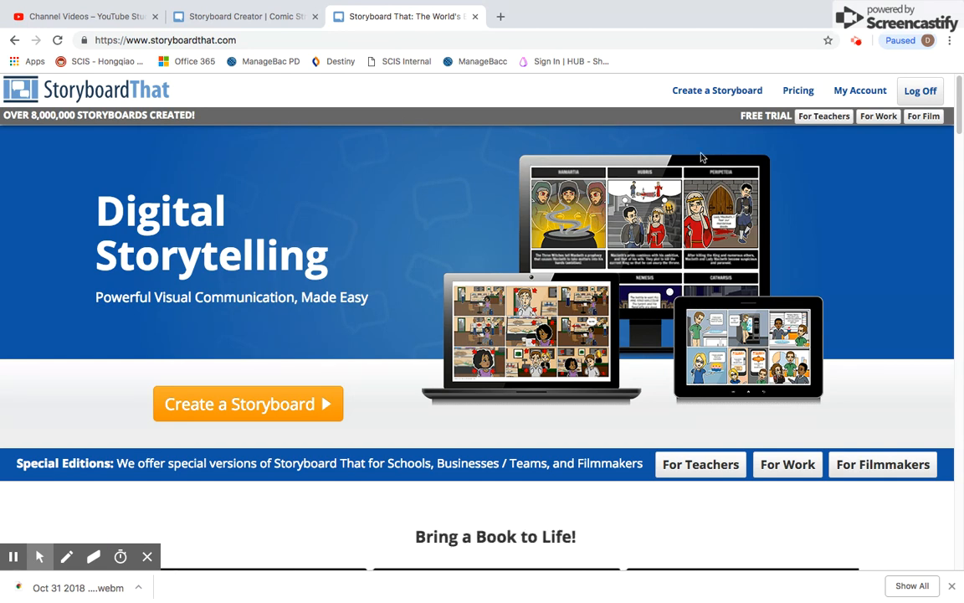
Step: Place the town storefront scene with purple awnings and an outdoor table in the first storyboard cell
left_click(147, 557)
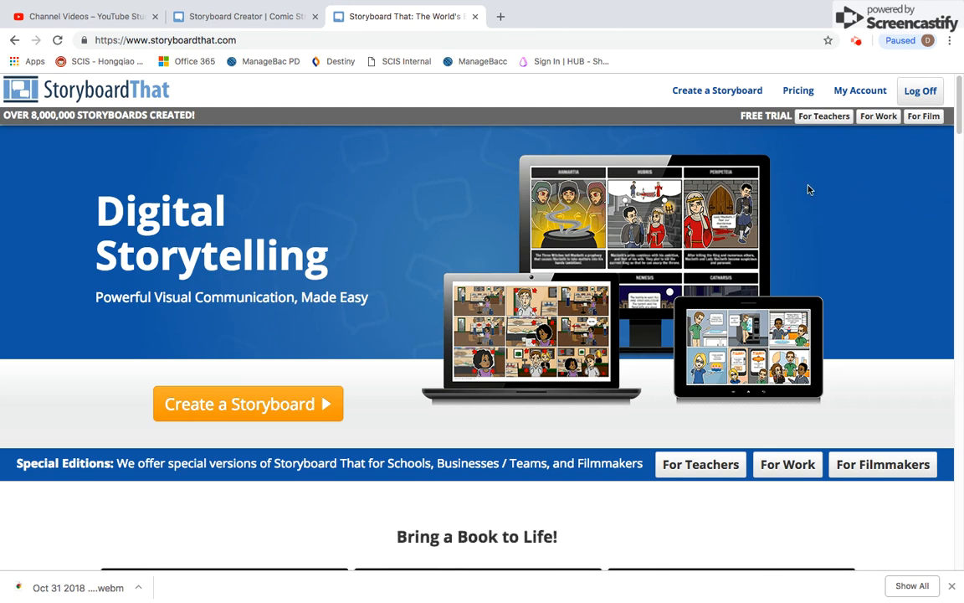
left_click(257, 21)
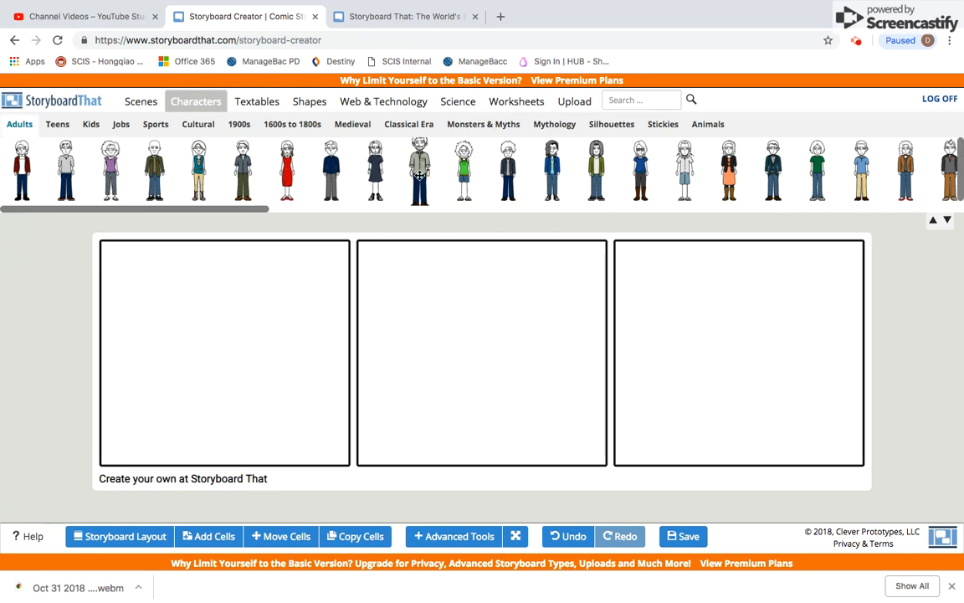
left_click(143, 101)
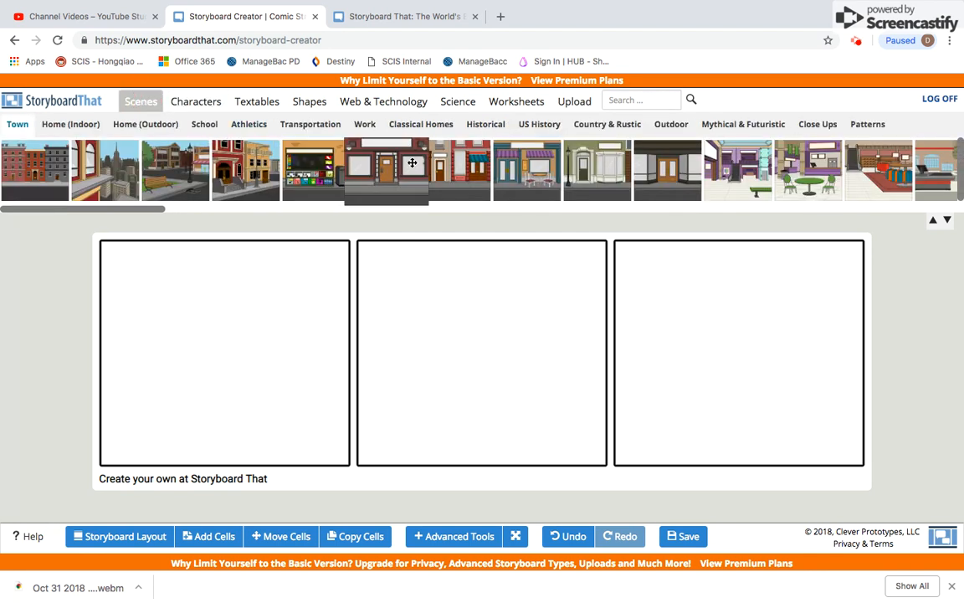
left_click_drag(556, 181, 208, 341)
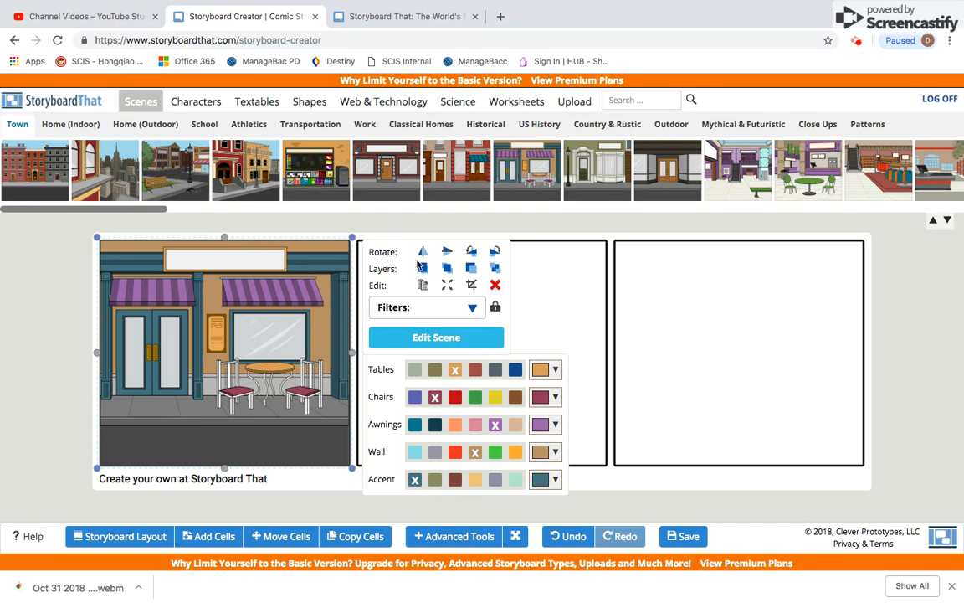
Step: Recolour the storefront scene's chairs blue and its table grey-green
left_click(415, 397)
left_click(413, 370)
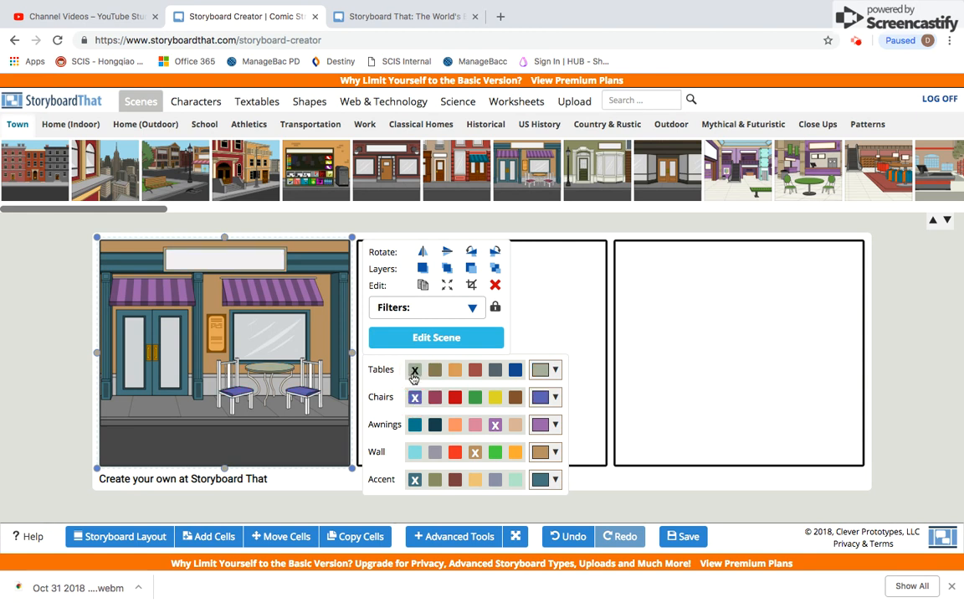
left_click(468, 308)
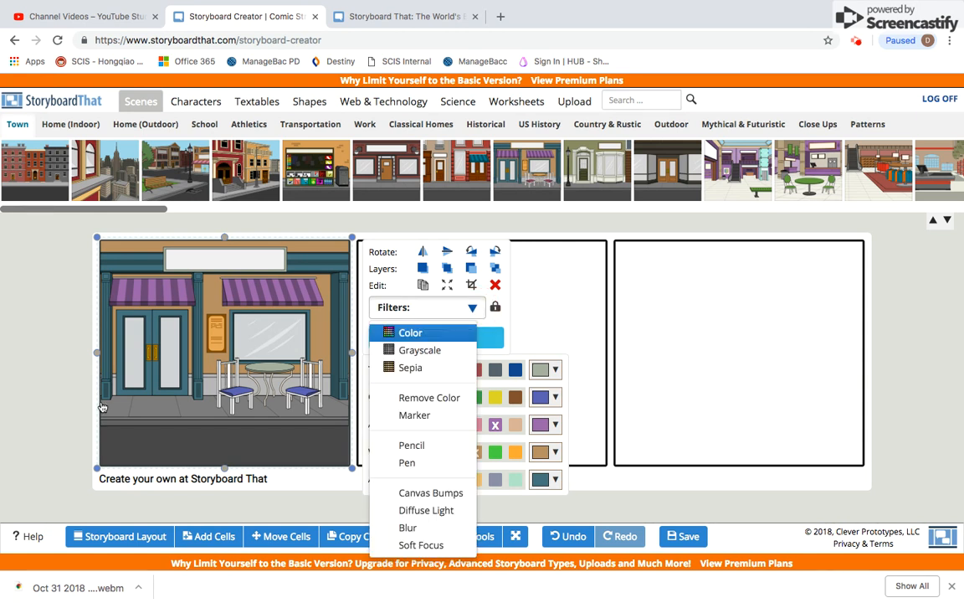
left_click(60, 359)
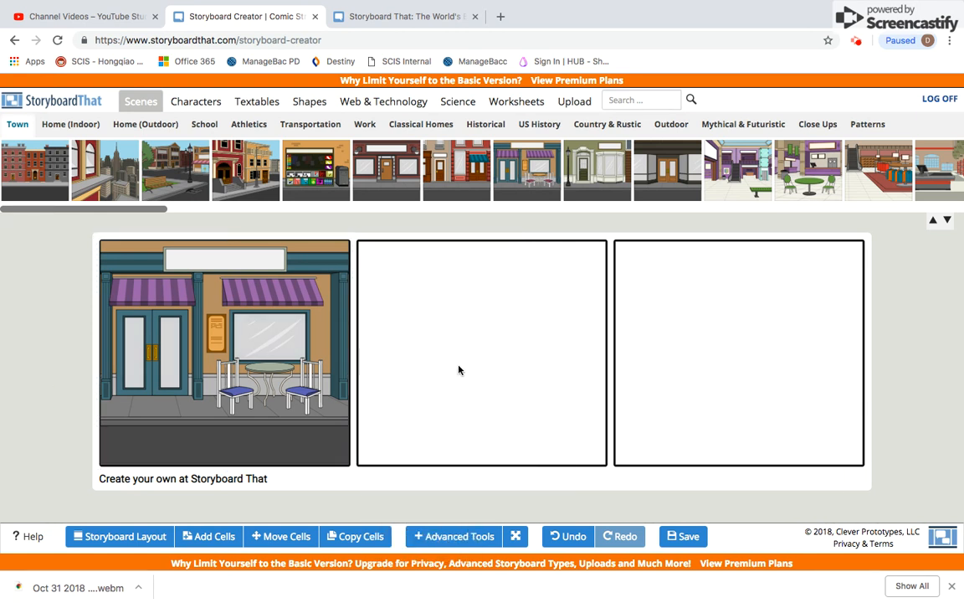
Step: Set the storefront scene's weather to Snow
left_click(212, 364)
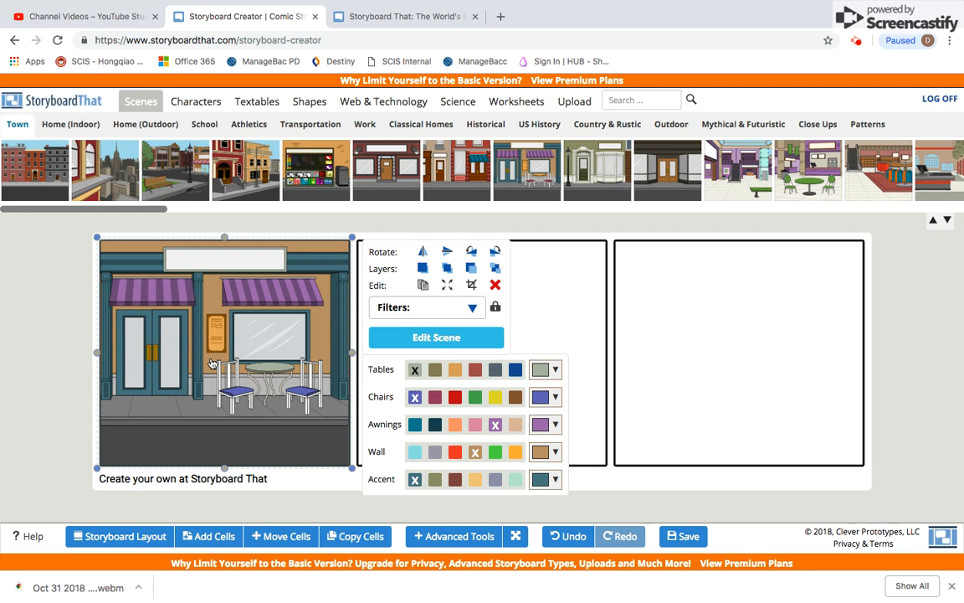
left_click(437, 334)
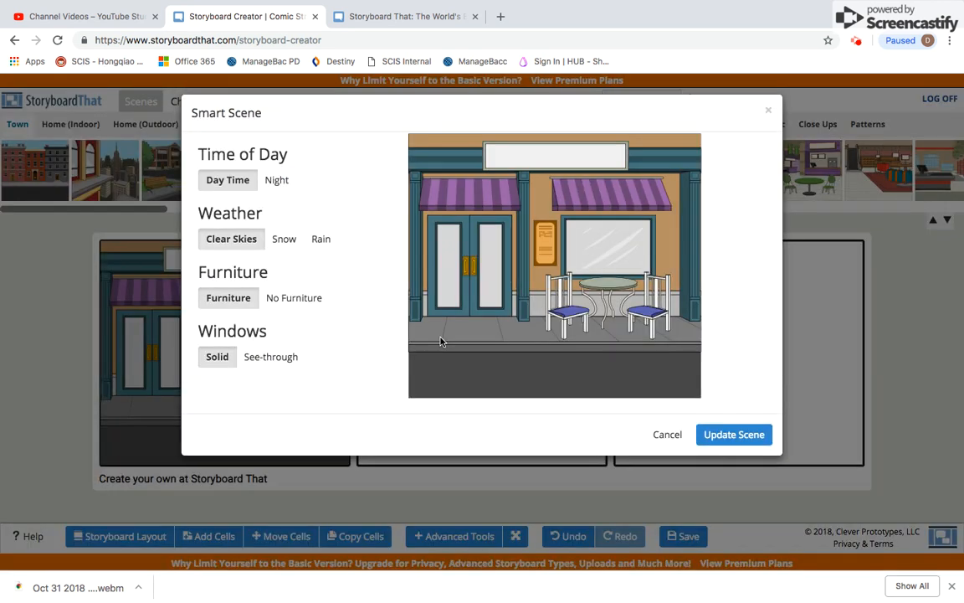
left_click(296, 239)
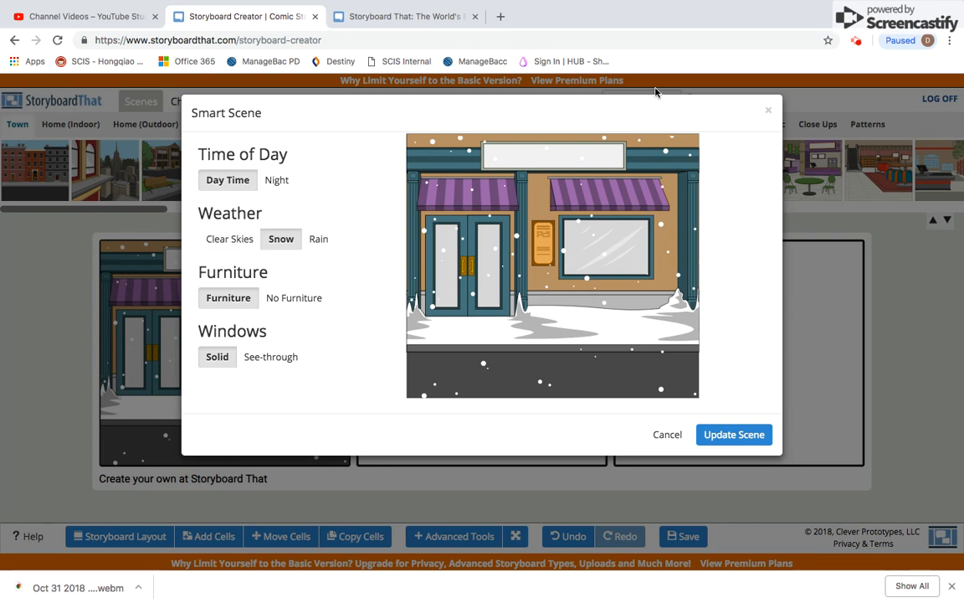
left_click(768, 116)
Step: Open the character library, and set the storefront scene's weather back to Clear Skies
left_click(197, 107)
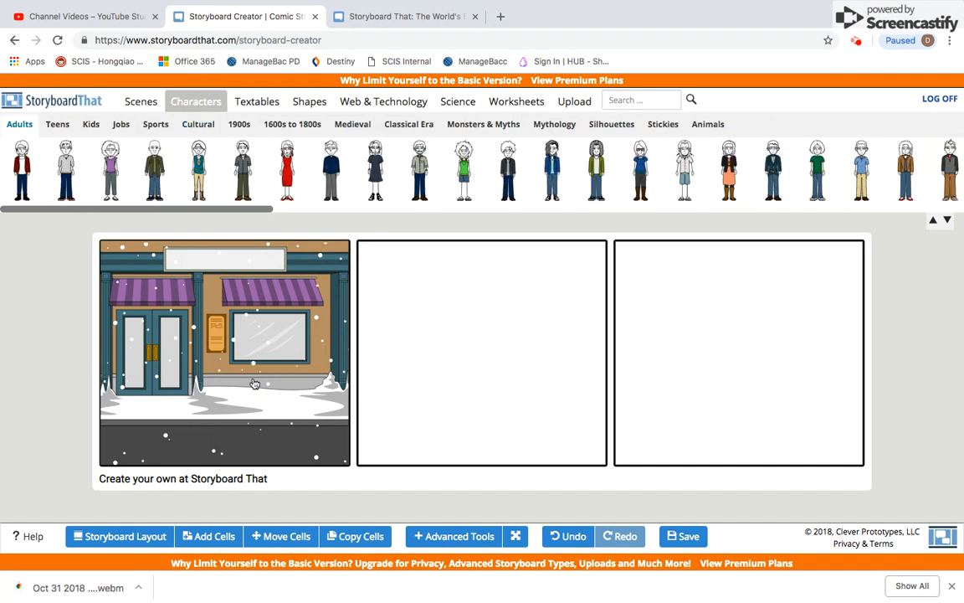
left_click(275, 337)
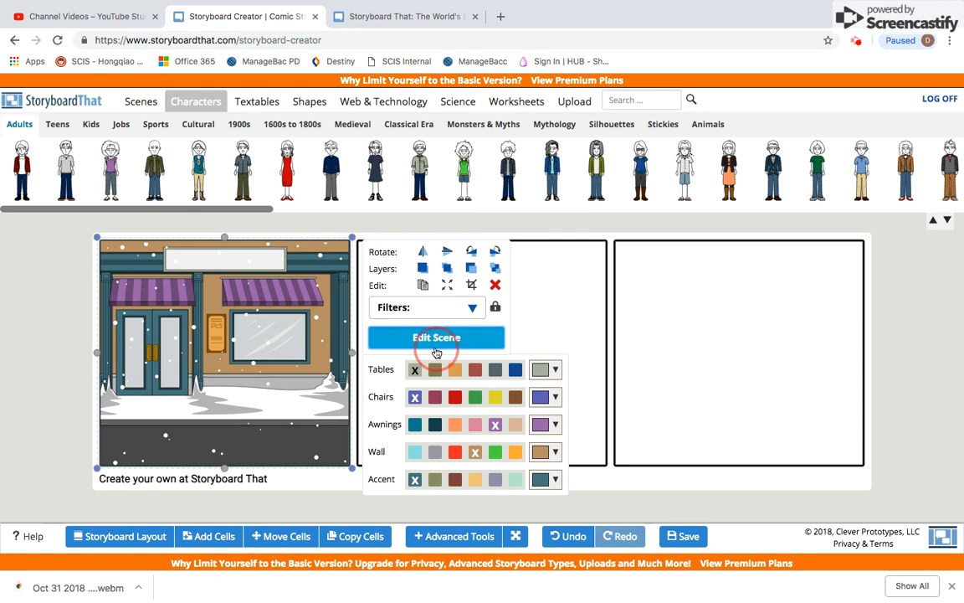
left_click(437, 339)
left_click(230, 238)
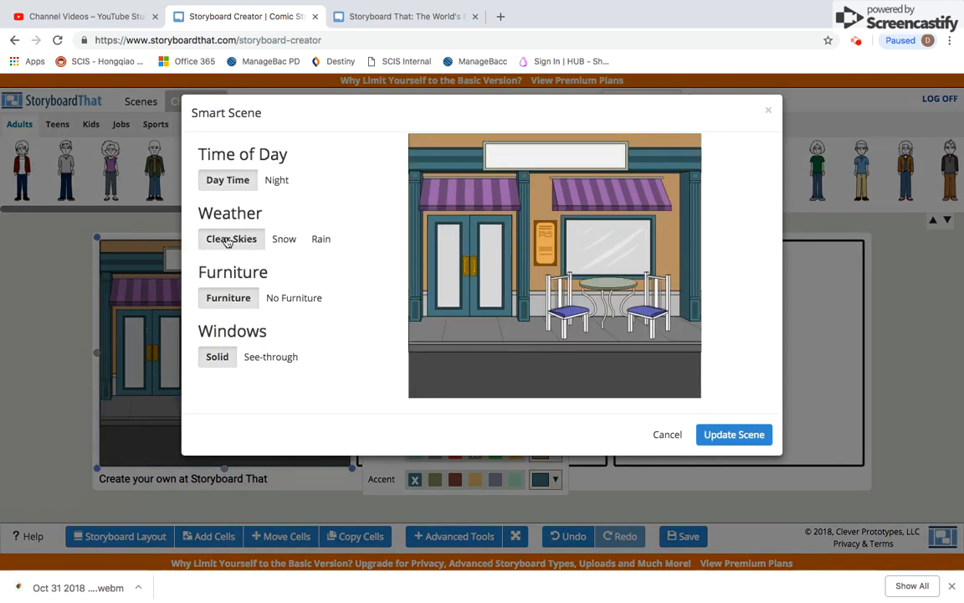
left_click(737, 434)
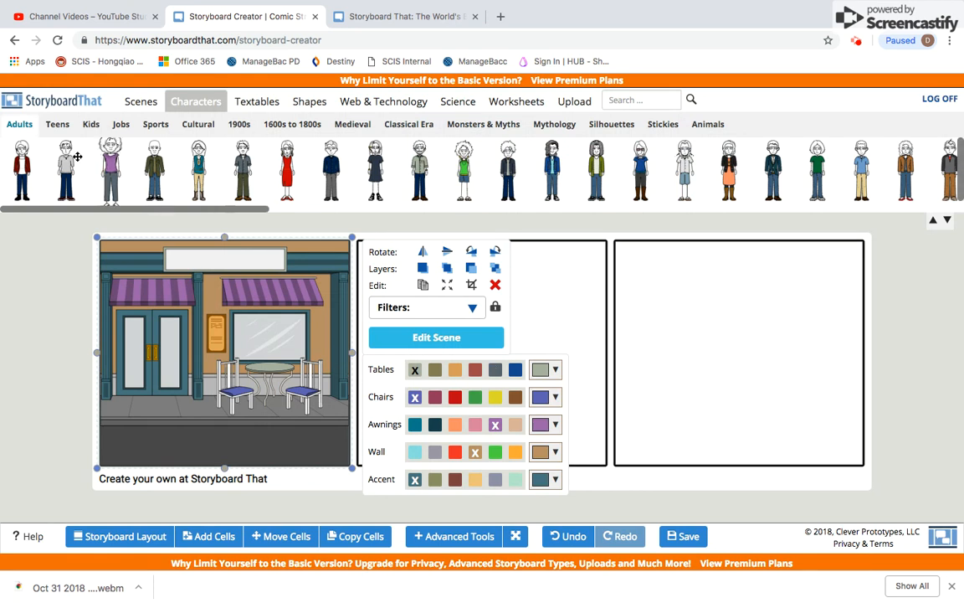
Step: Add the grey-shirted adult man to the first cell with fair skin, blond hair, tan pants and a blue shirt
left_click_drag(69, 164, 174, 368)
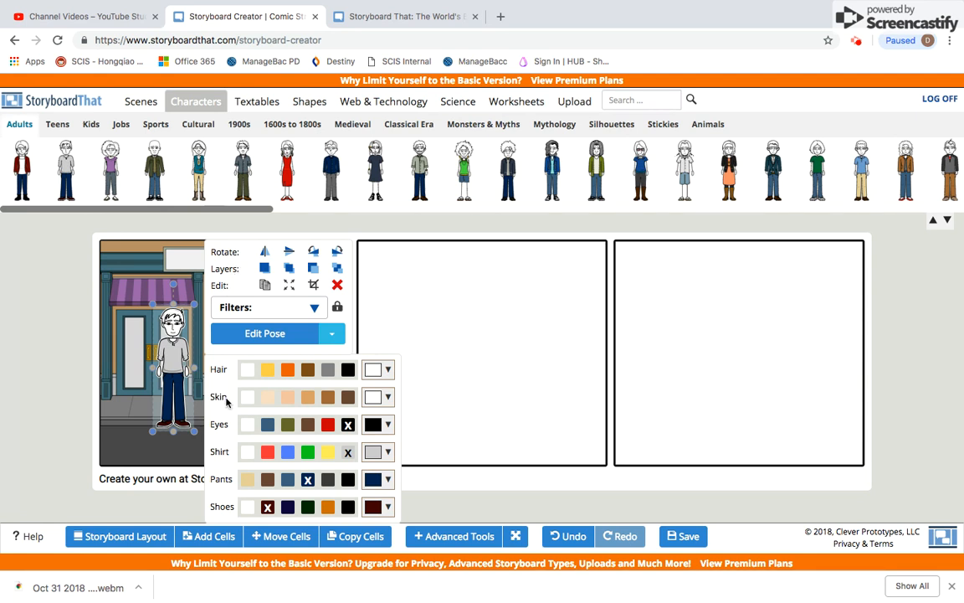
left_click(267, 396)
left_click(267, 369)
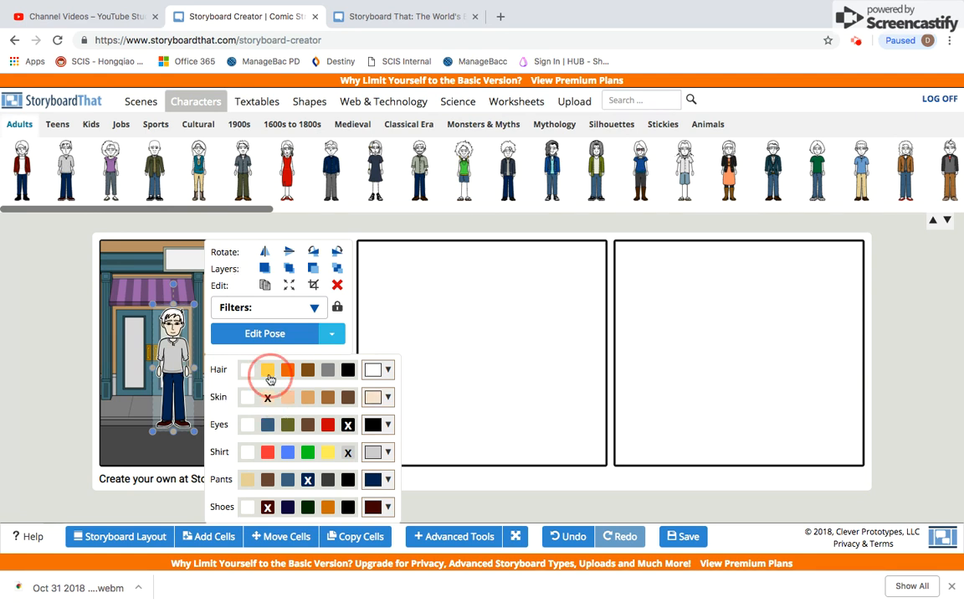
left_click(247, 480)
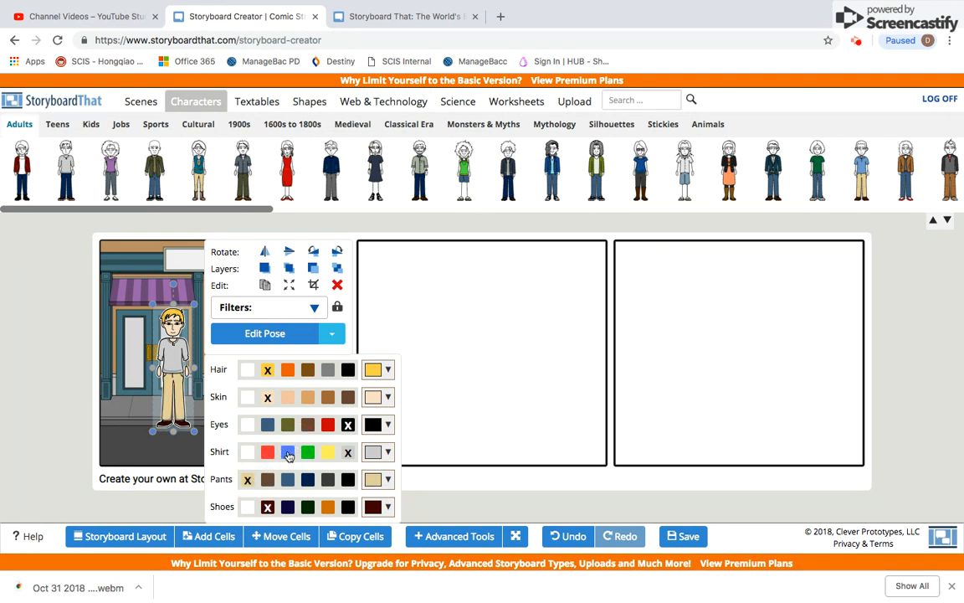
left_click(288, 452)
Step: Change the blond man's pose to Sitting
left_click(340, 333)
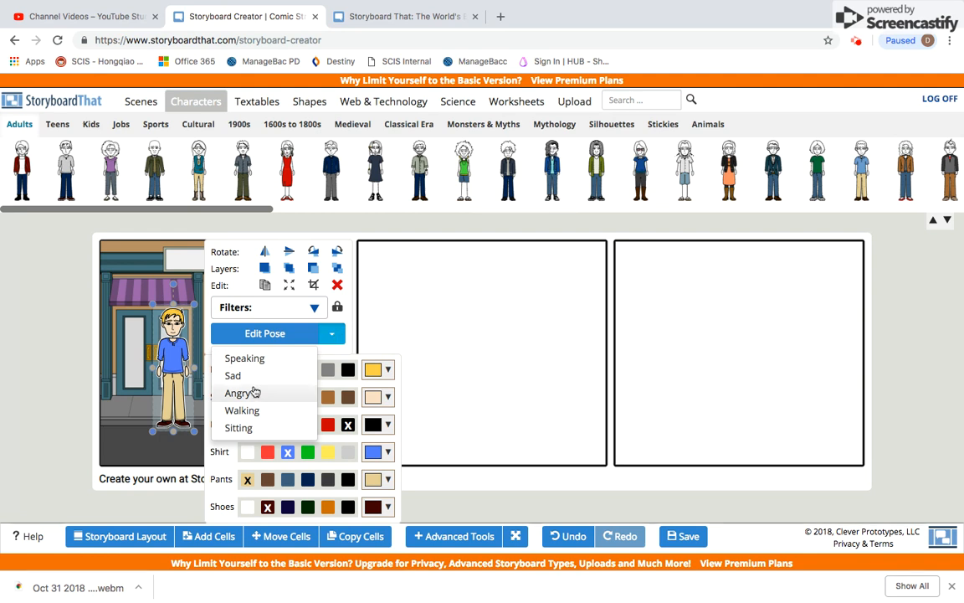
left_click(240, 427)
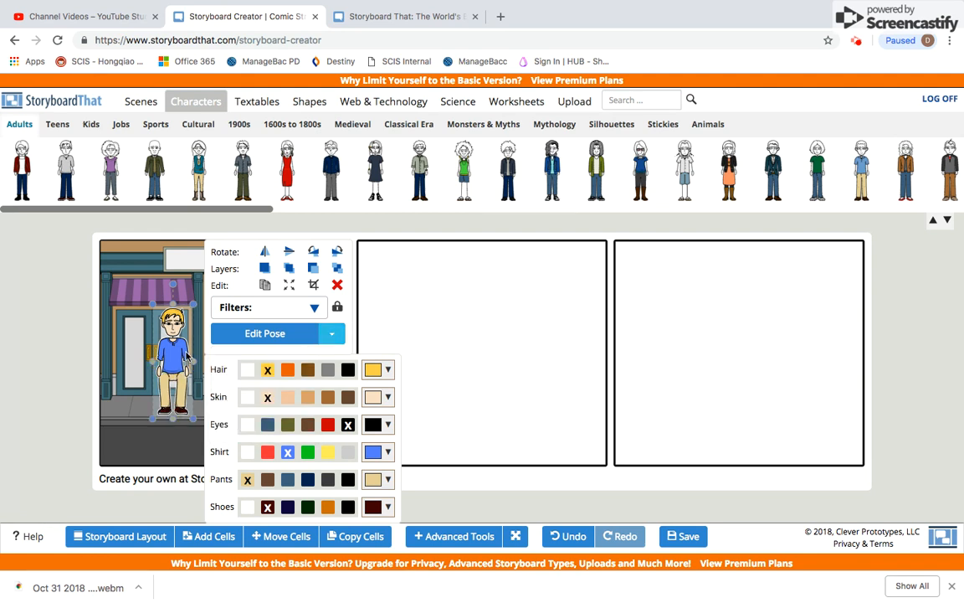
left_click(73, 360)
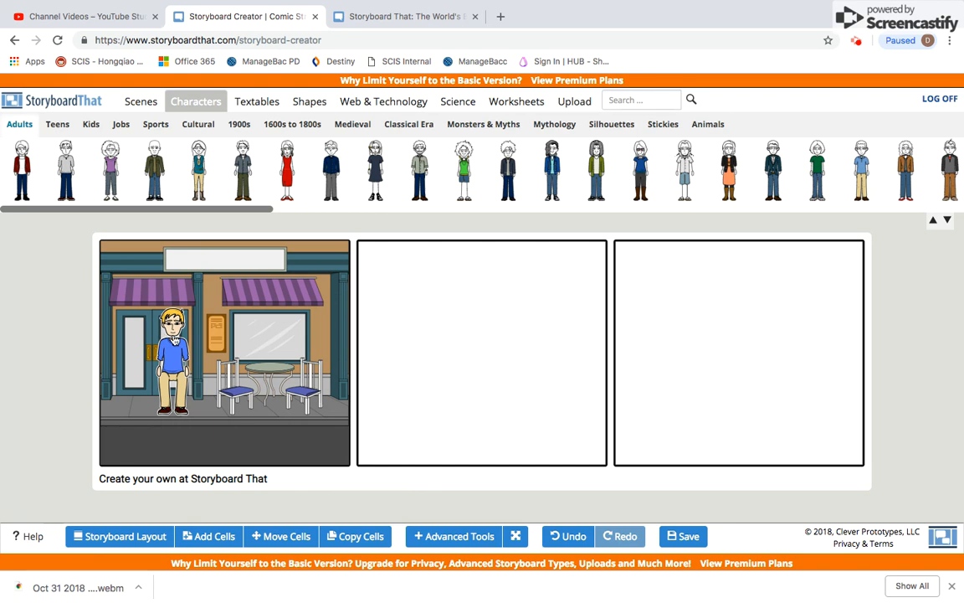
Step: Move the seated man onto the chair on the left side of the table and fine-tune his position
left_click(185, 335)
left_click_drag(185, 335, 245, 342)
key("Up")
key("Up")
key("Up")
key("Down")
key("Right")
left_click(69, 366)
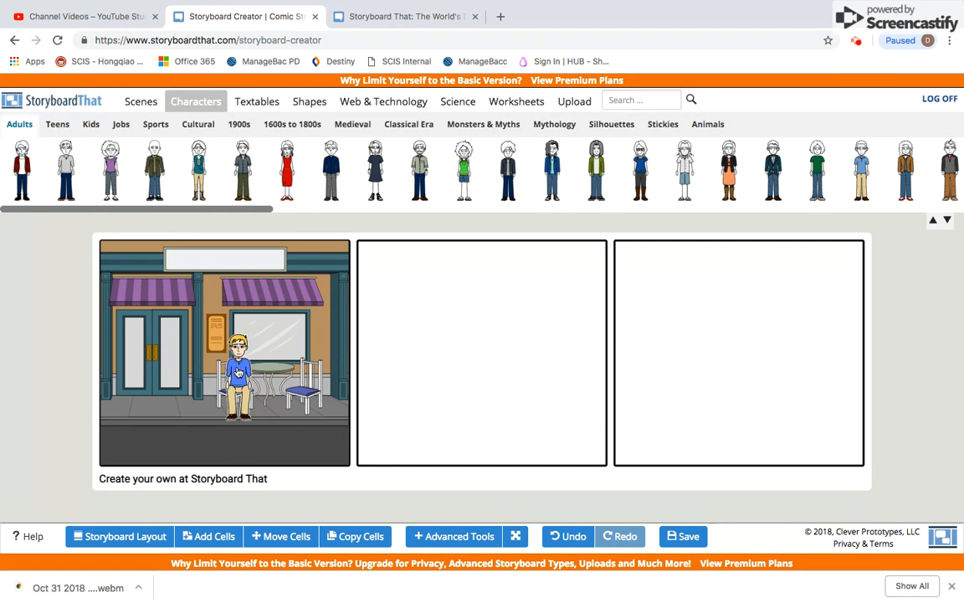
Step: In the man's pose editor, try a strong head tilt with a crying face, then choose the fourth head position with the smiling expression
left_click(238, 371)
left_click(329, 335)
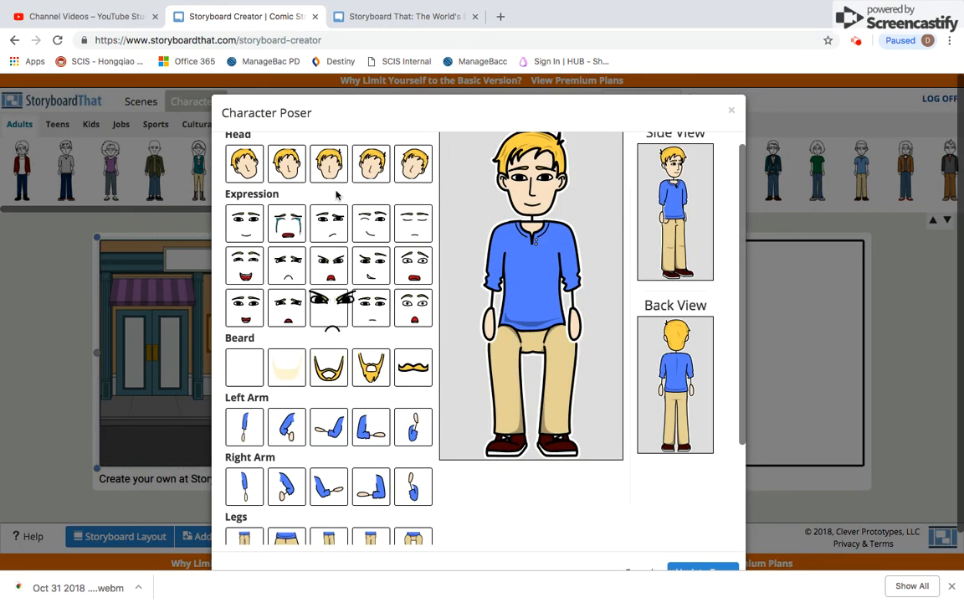
left_click(247, 159)
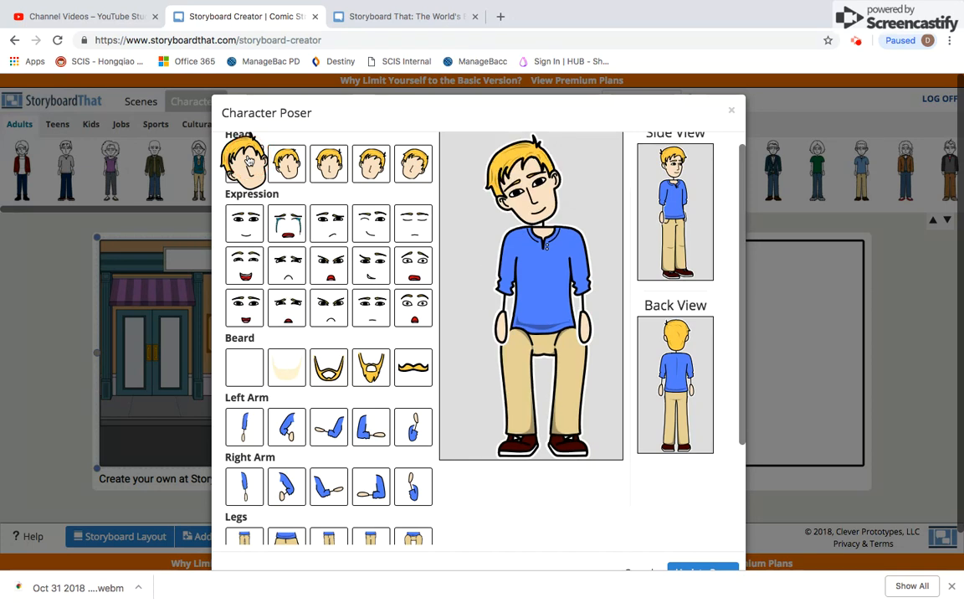
left_click(251, 232)
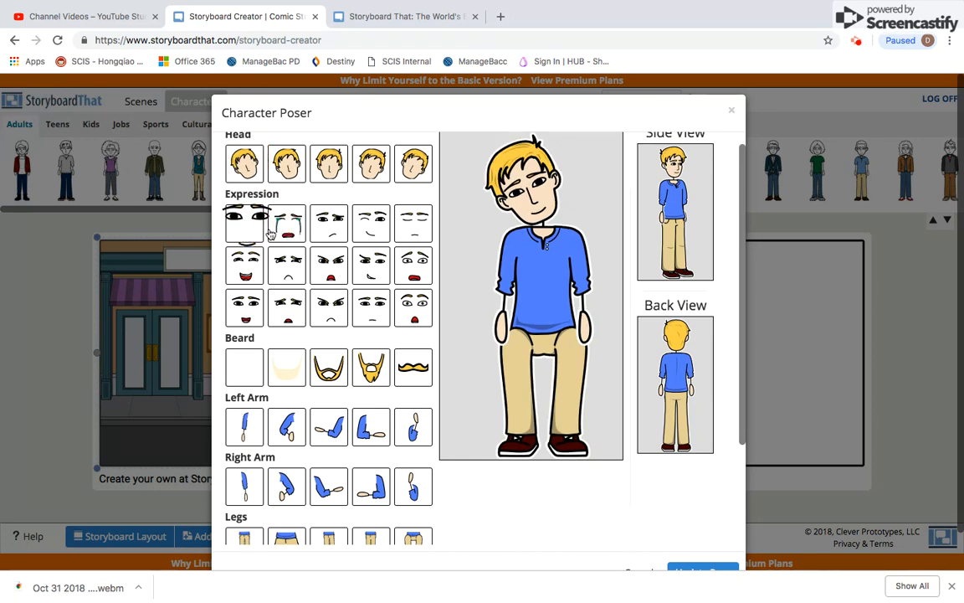
left_click(285, 232)
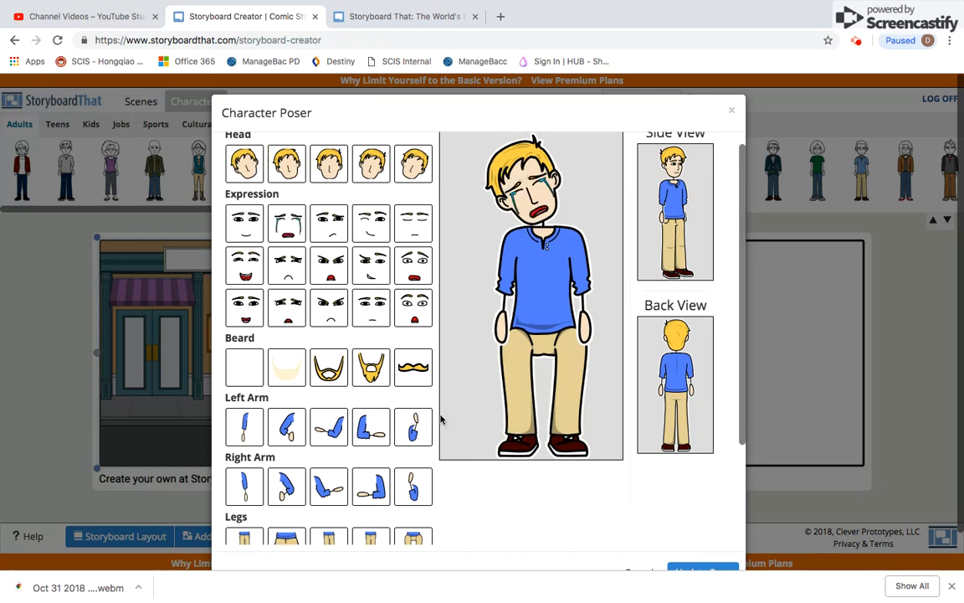
left_click(373, 164)
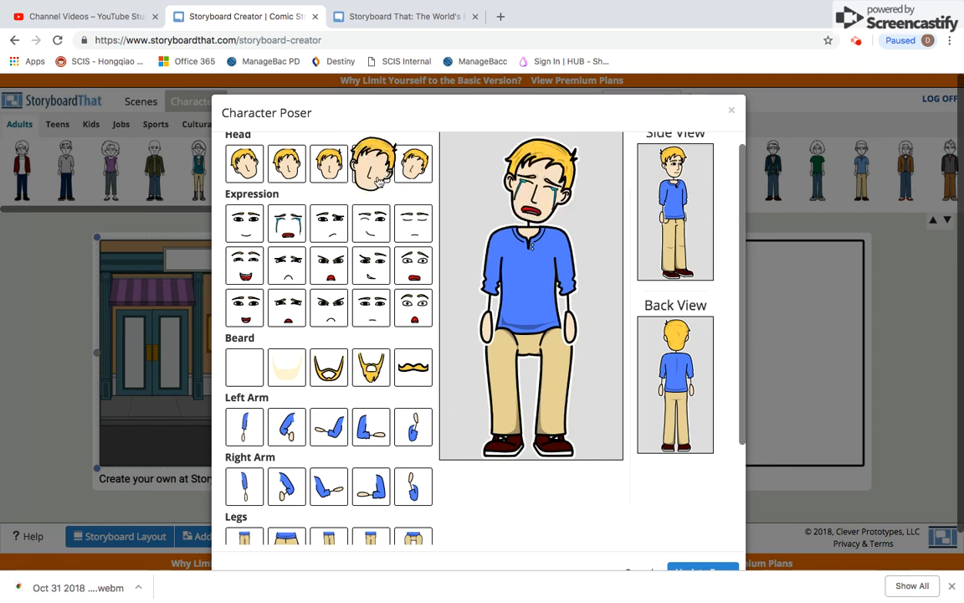
left_click(253, 224)
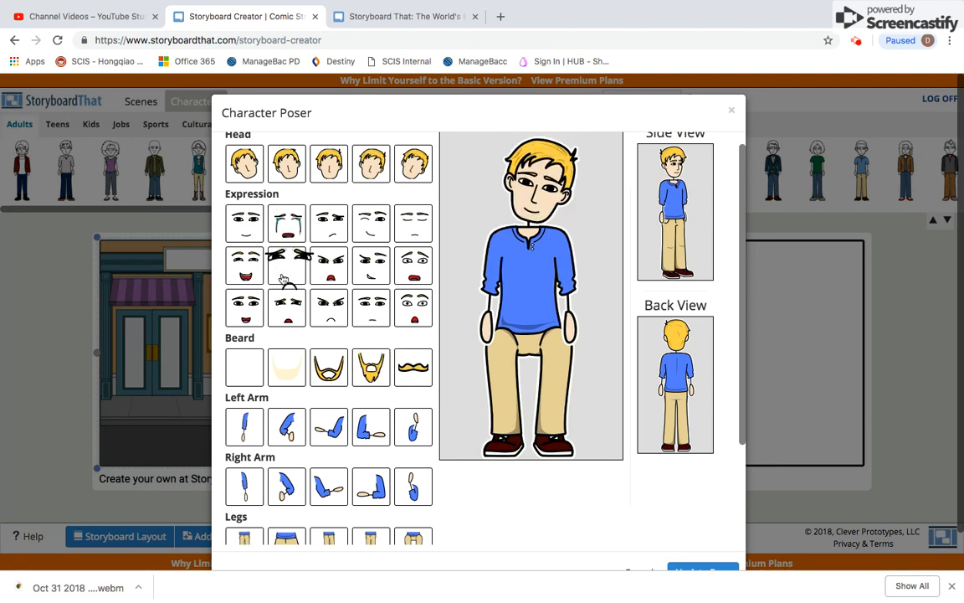
Step: Switch the seated man to the side view and try the left arm bent forward across his body
left_click(700, 232)
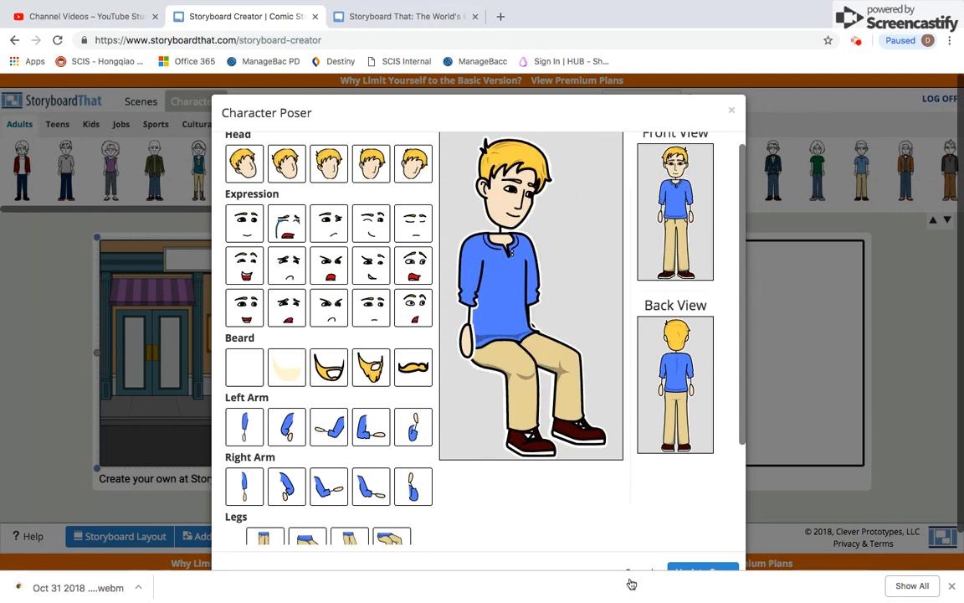
scroll(437, 470, "down", 2)
left_click(376, 303)
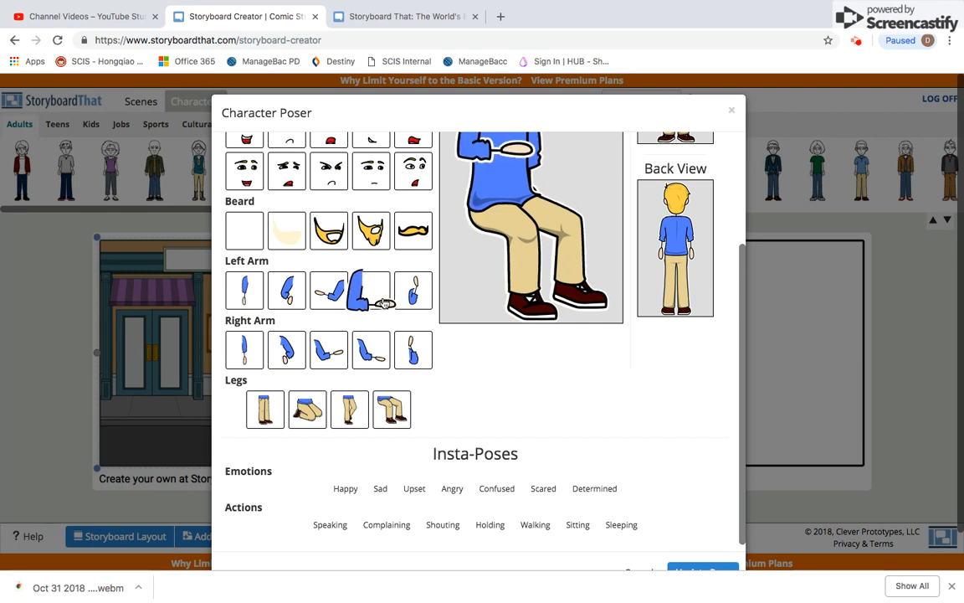
scroll(384, 303, "up", 2)
scroll(384, 302, "down", 1)
scroll(383, 302, "up", 1)
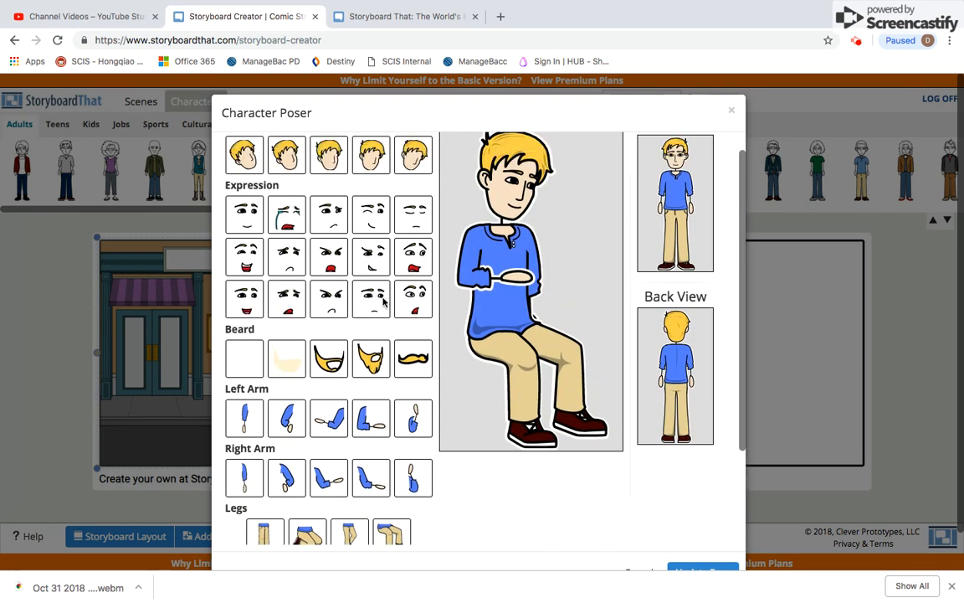
Step: Lower the man's left arm straight down, extend his right arm forward, and update the pose in the scene
left_click(246, 420)
left_click(386, 478)
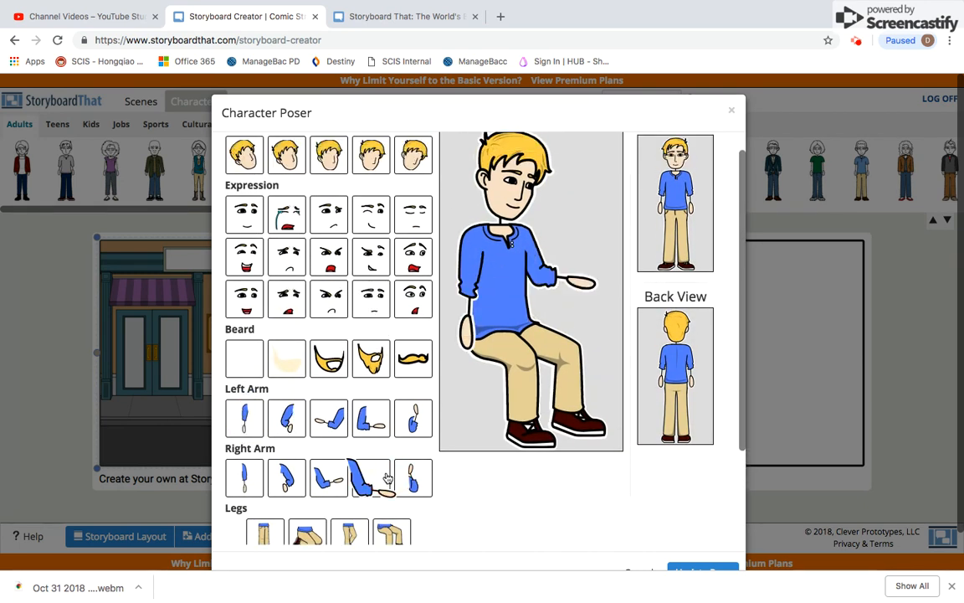
left_click(474, 411)
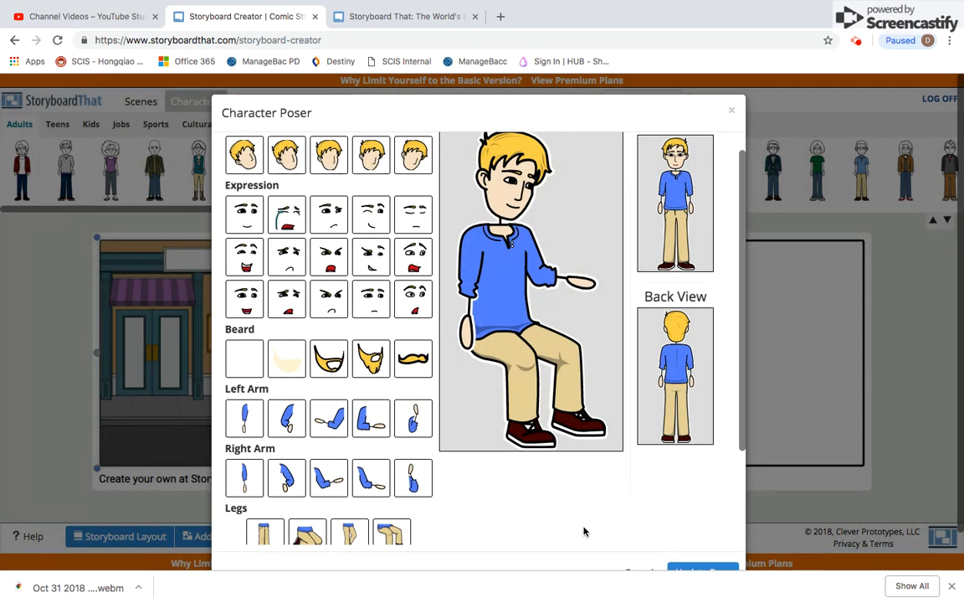
scroll(586, 528, "down", 3)
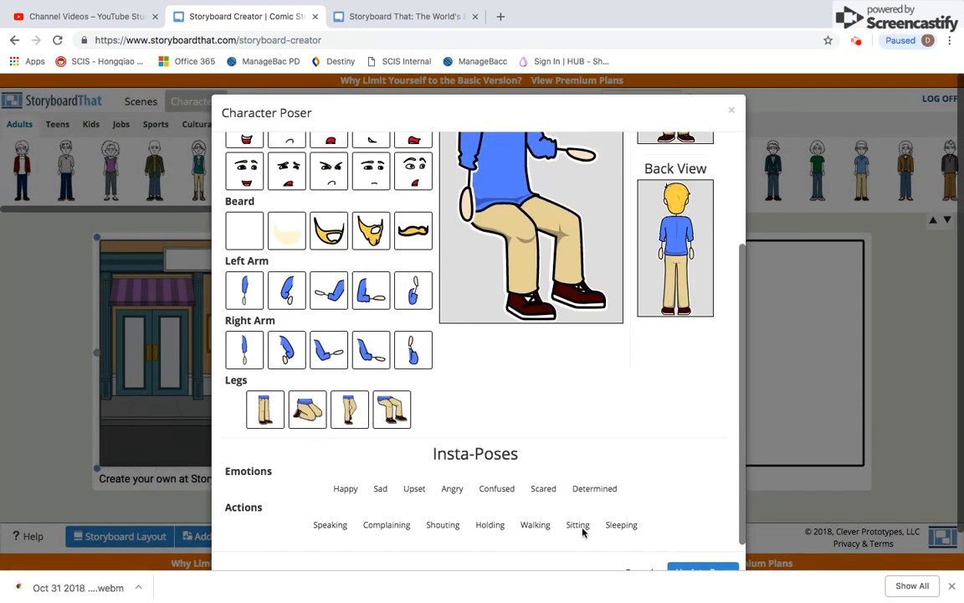
left_click(697, 570)
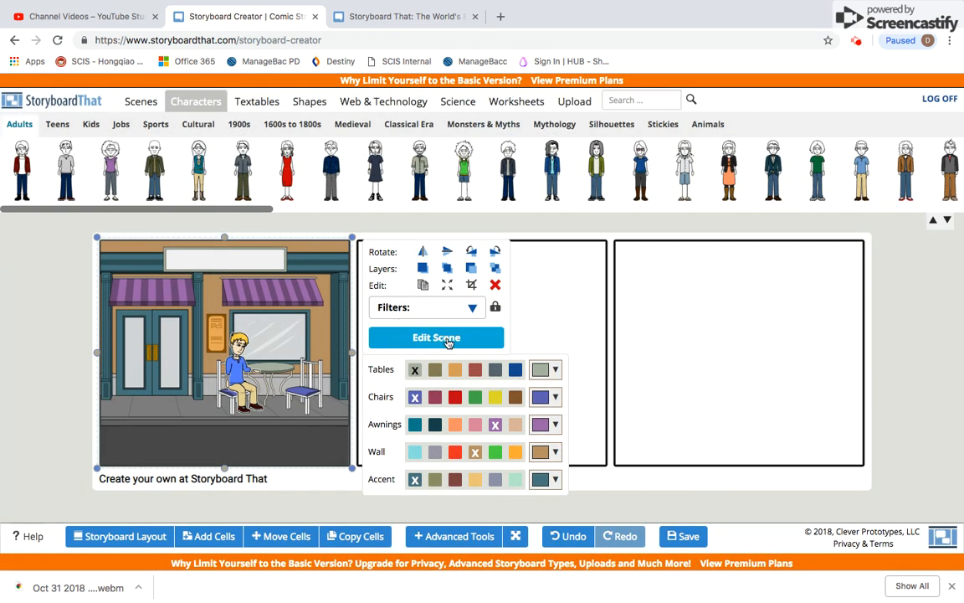
left_click(225, 336)
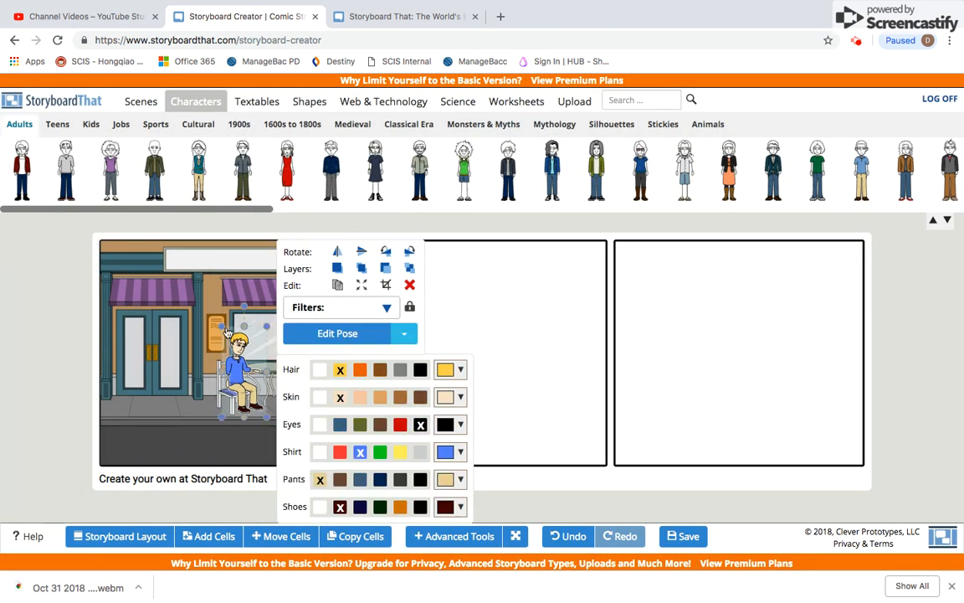
Step: Slightly enlarge the seated man and set his left arm to the second, slightly bent position, updating the pose in the scene
left_click_drag(222, 325, 220, 320)
left_click(75, 365)
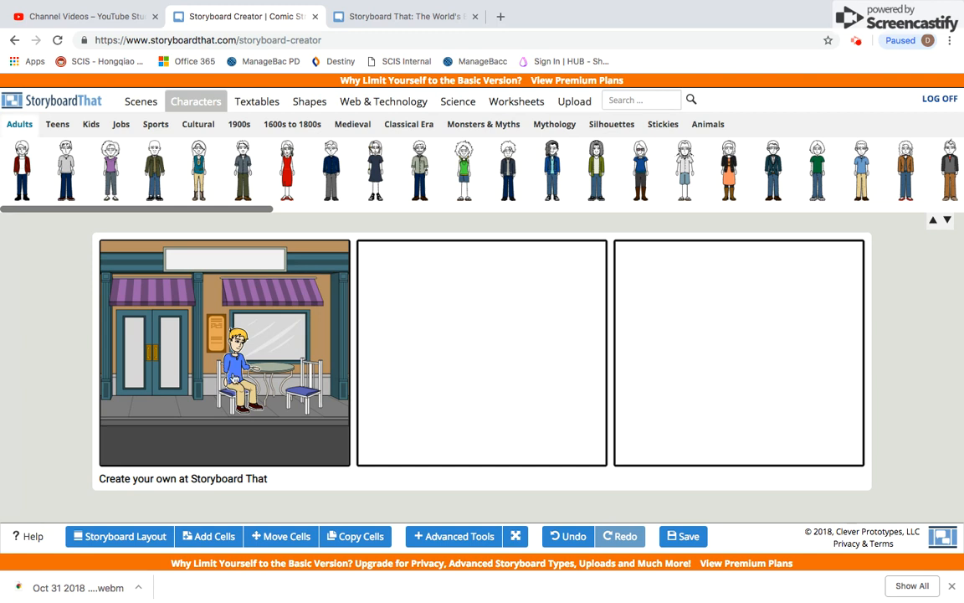
left_click(239, 368)
left_click(349, 334)
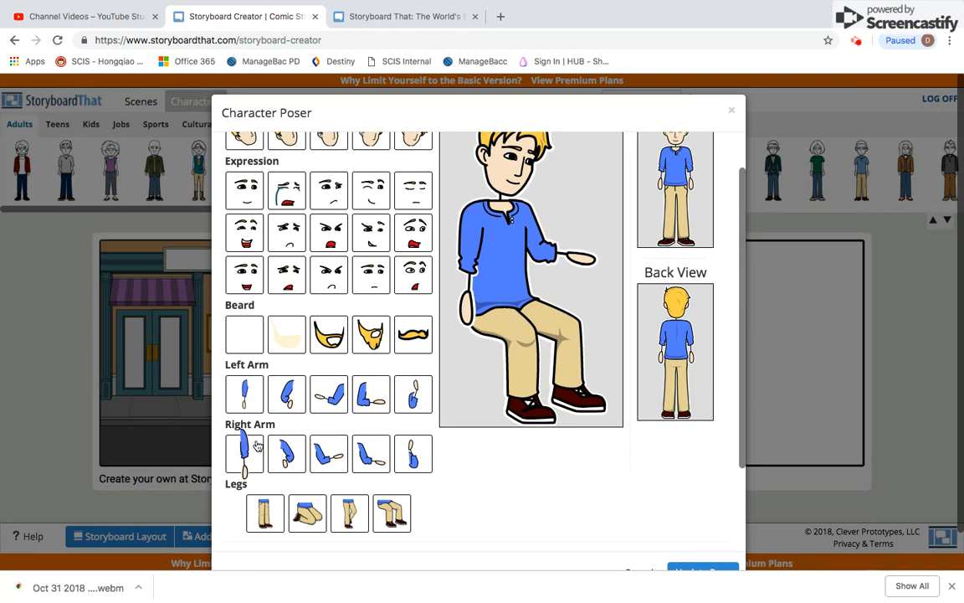
left_click(287, 394)
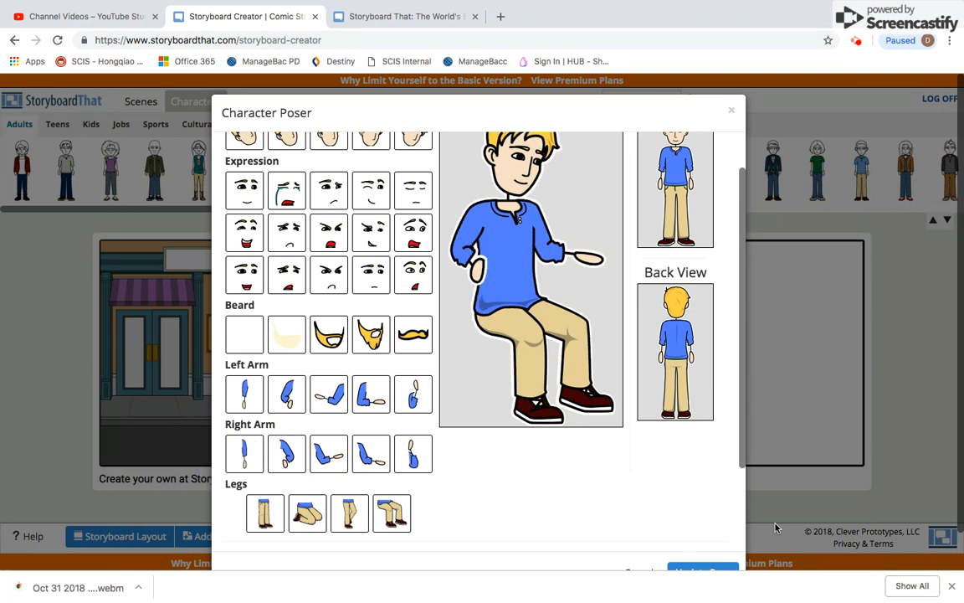
left_click(789, 519)
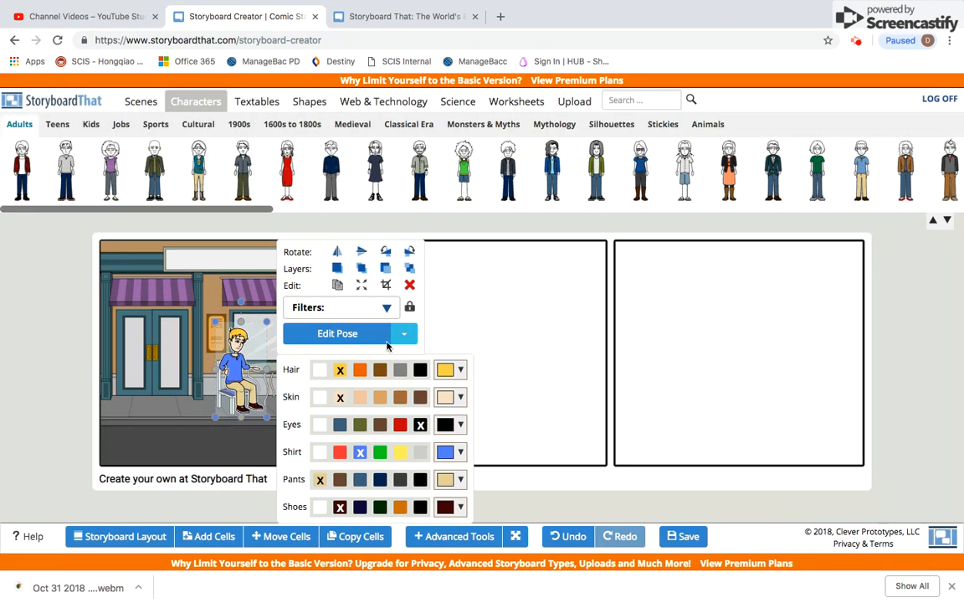
left_click(254, 231)
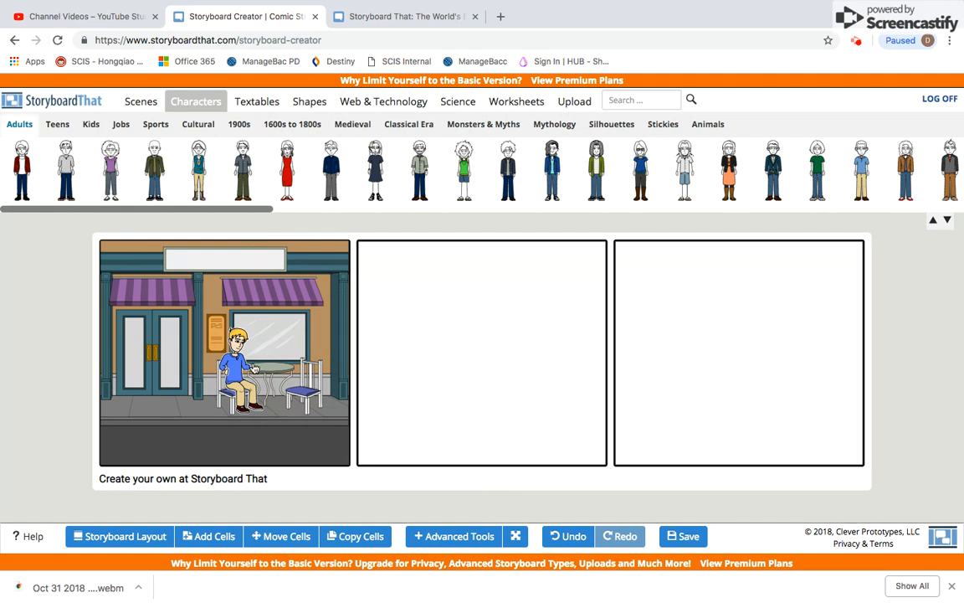
Step: Look over the cell and storyboard layout options, including Traditional Storyboard, and return to the storyboard
scroll(287, 495, "down", 1)
left_click(130, 538)
left_click(631, 266)
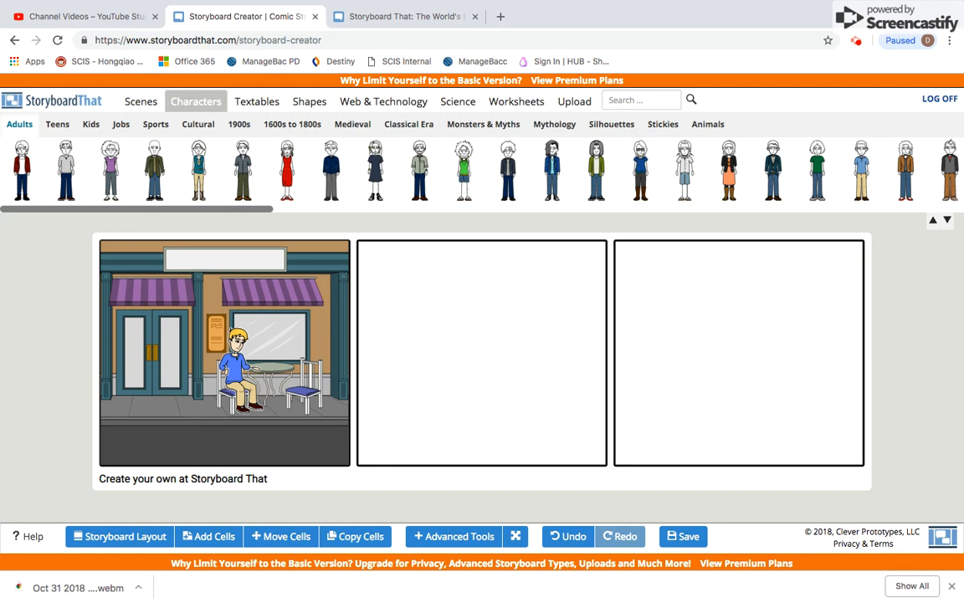
left_click(126, 536)
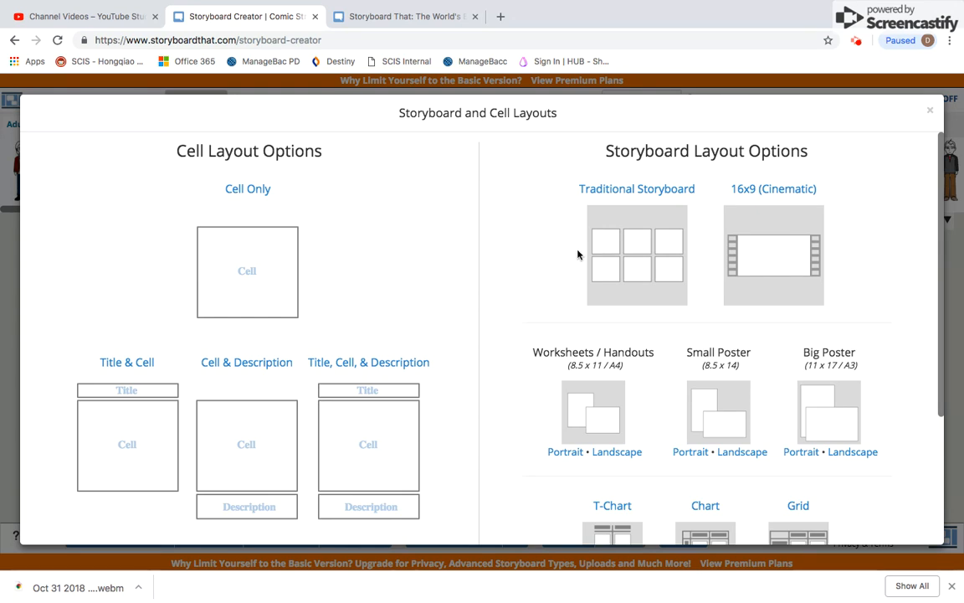
left_click(930, 110)
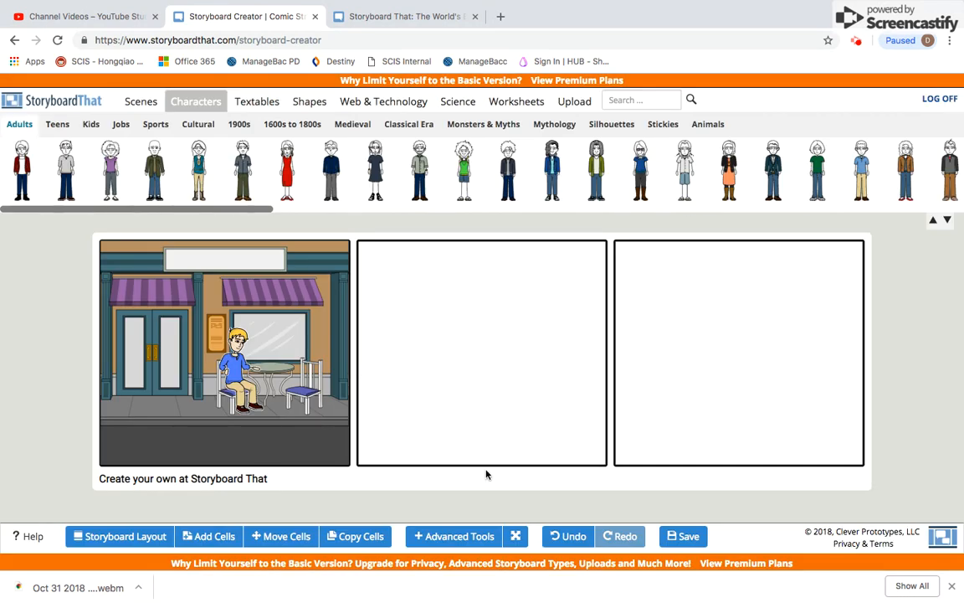
Step: Expand the storyboard to a 3 x 2 arrangement of cells
left_click(225, 540)
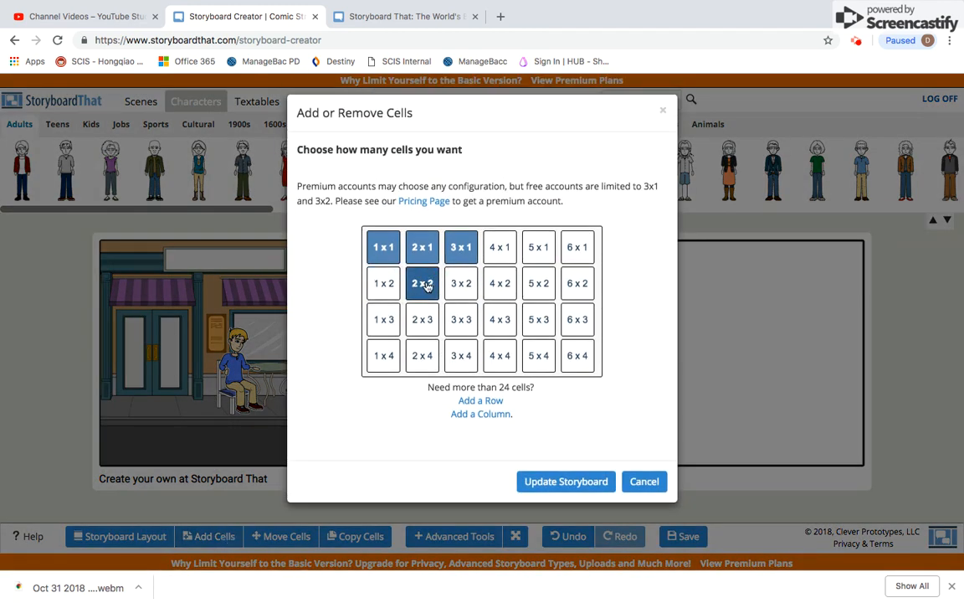
left_click(453, 289)
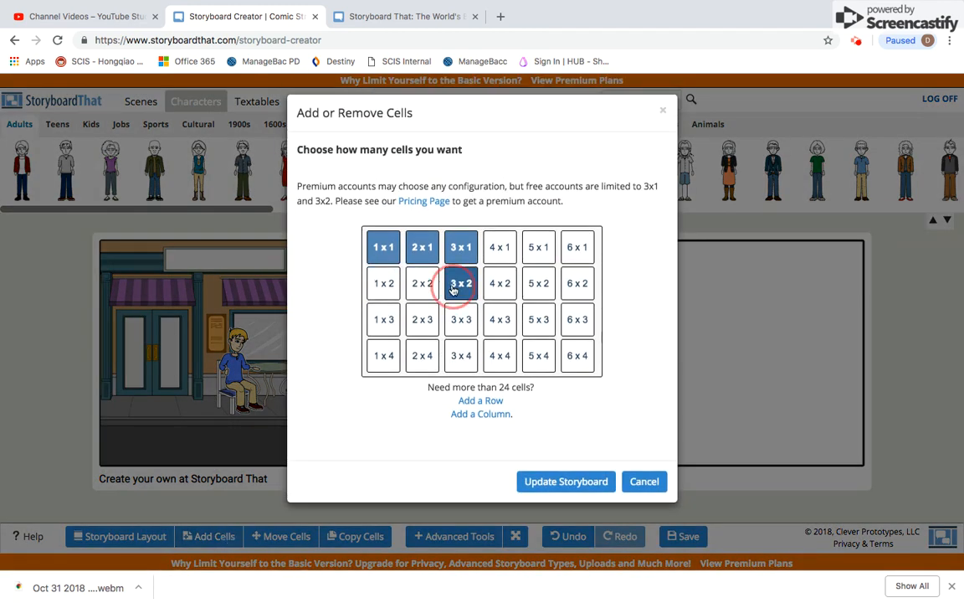
left_click(554, 483)
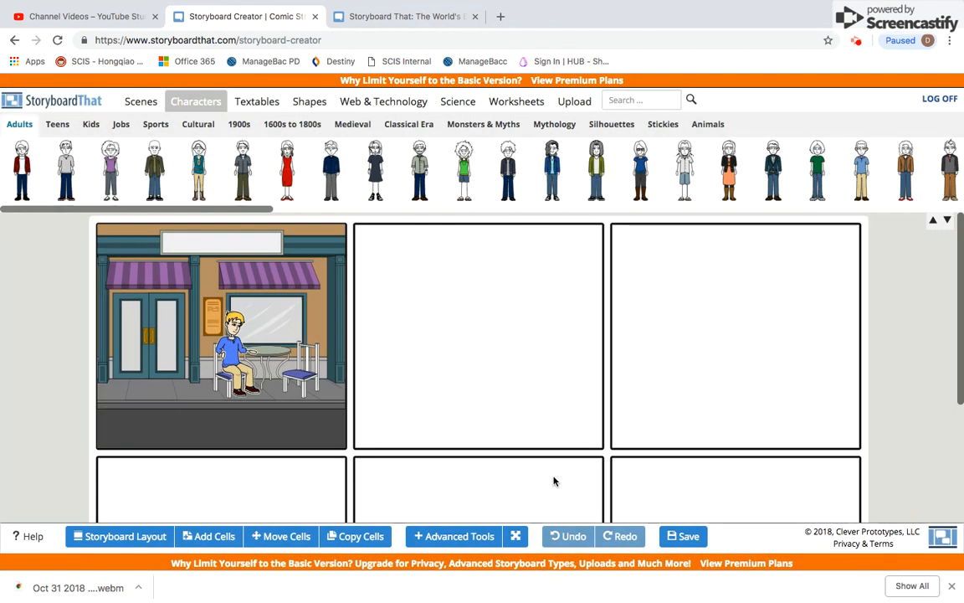
scroll(576, 422, "down", 2)
Step: Try the 4 x 1 and 1 x 3 cell arrangements and cancel the change
left_click(215, 534)
left_click(507, 247)
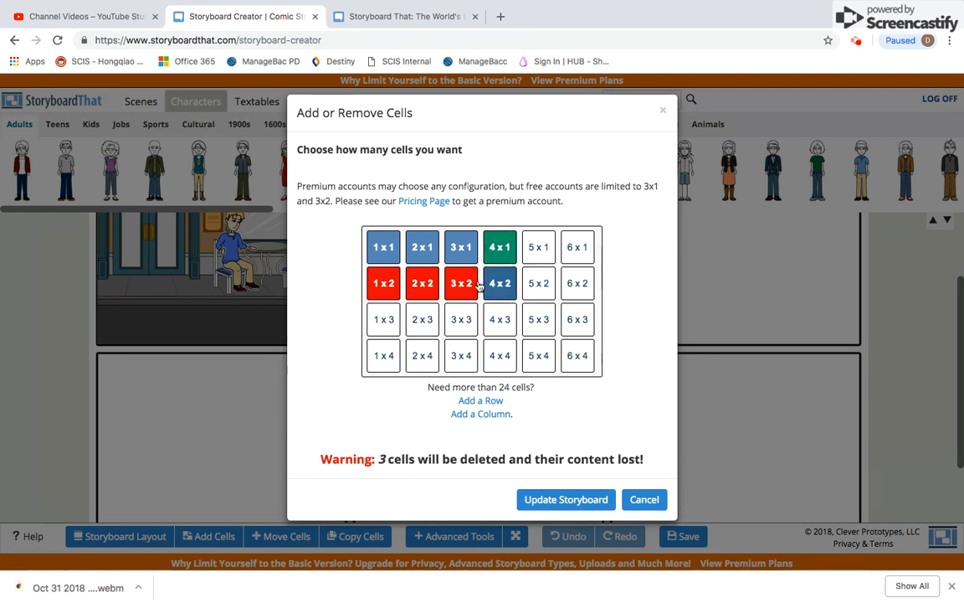
left_click(386, 332)
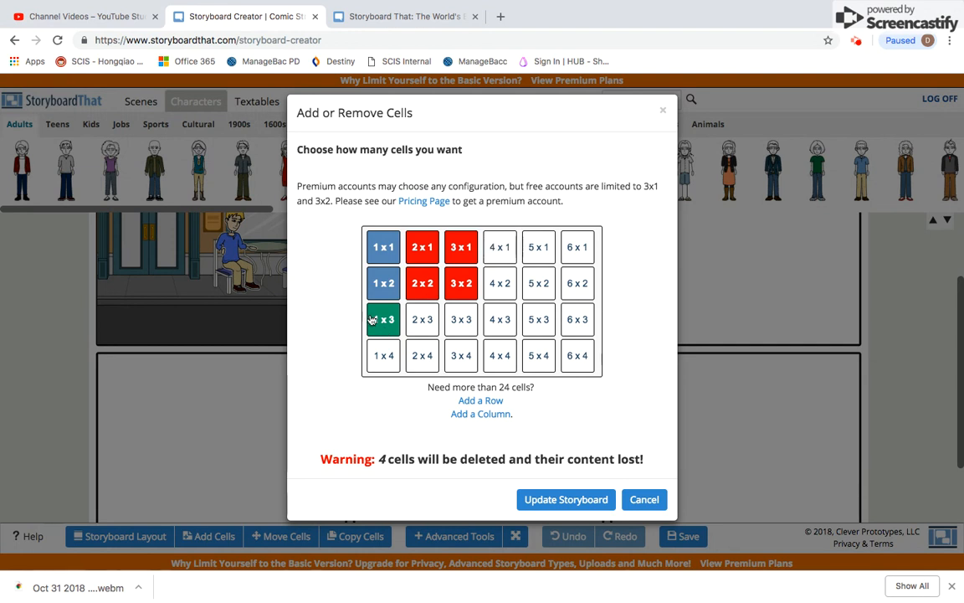
left_click(654, 500)
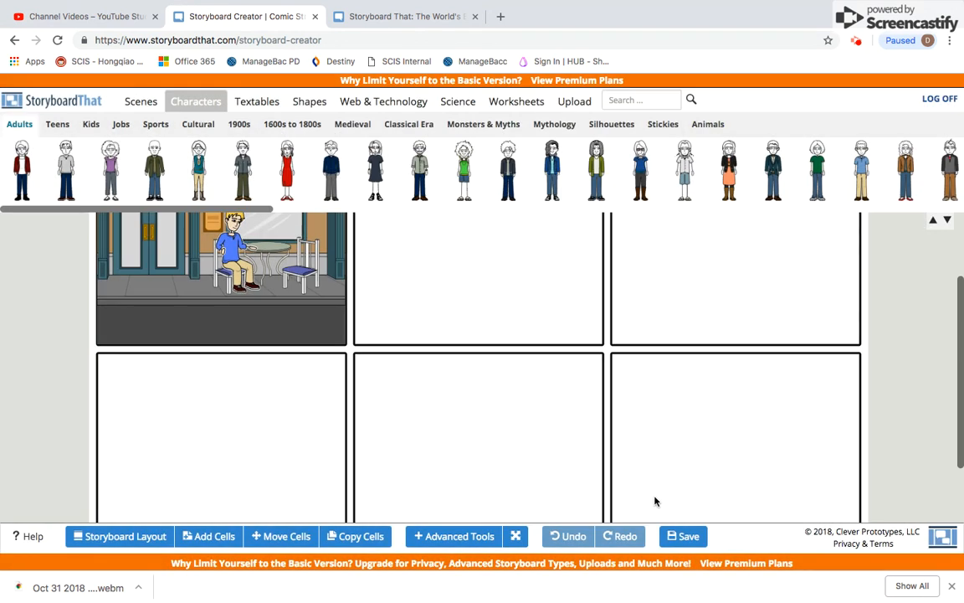
scroll(657, 398, "down", 2)
scroll(658, 398, "up", 3)
scroll(657, 398, "up", 2)
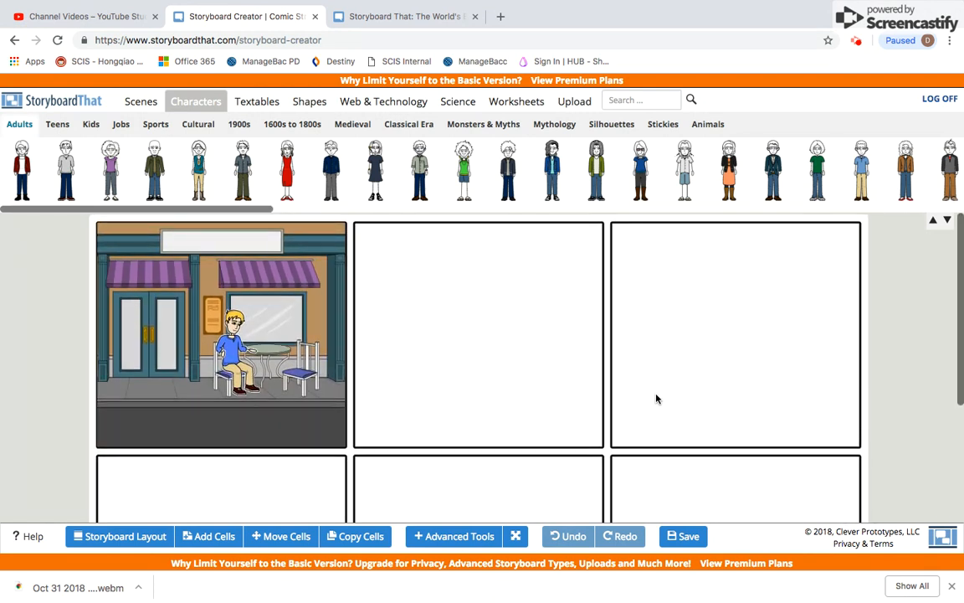
scroll(656, 398, "down", 3)
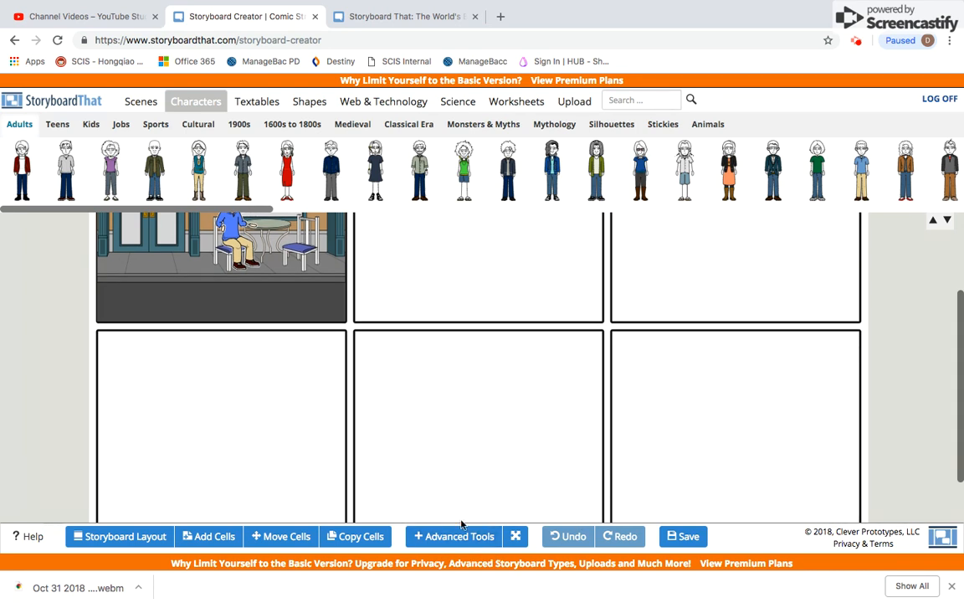
Step: Examine the title and description fields of the save form and close it without saving the storyboard
left_click(694, 541)
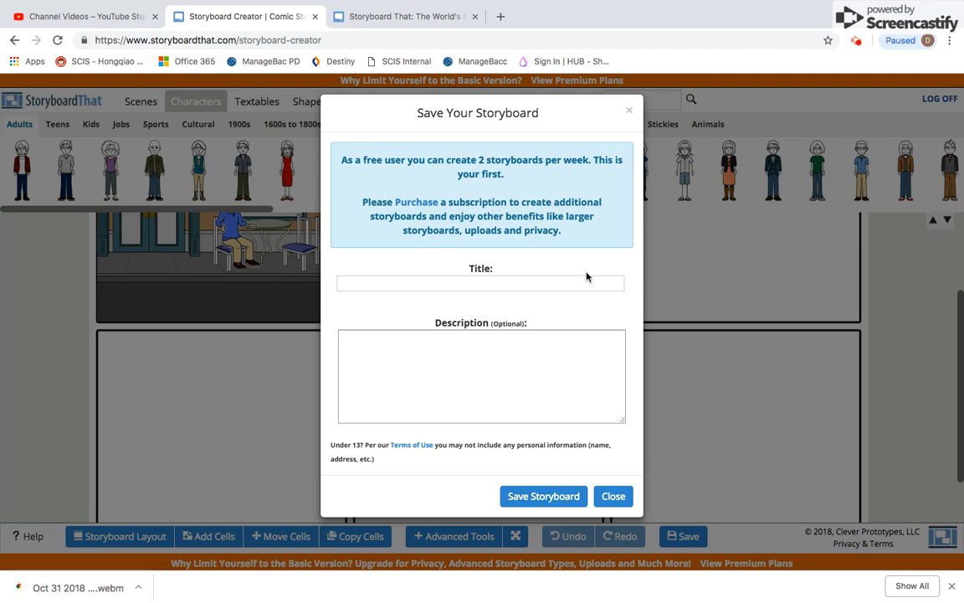
left_click(570, 285)
left_click(536, 351)
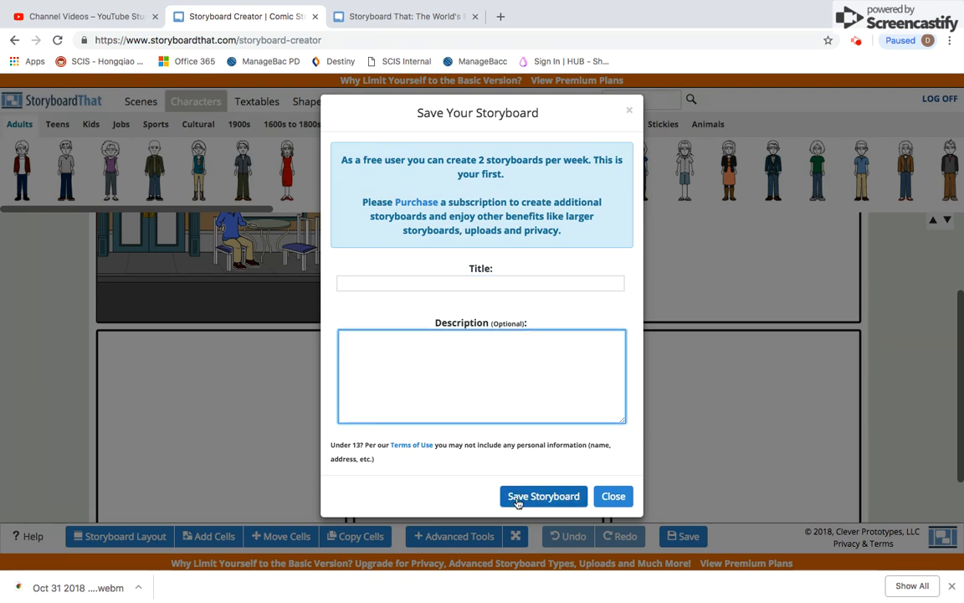
left_click(615, 497)
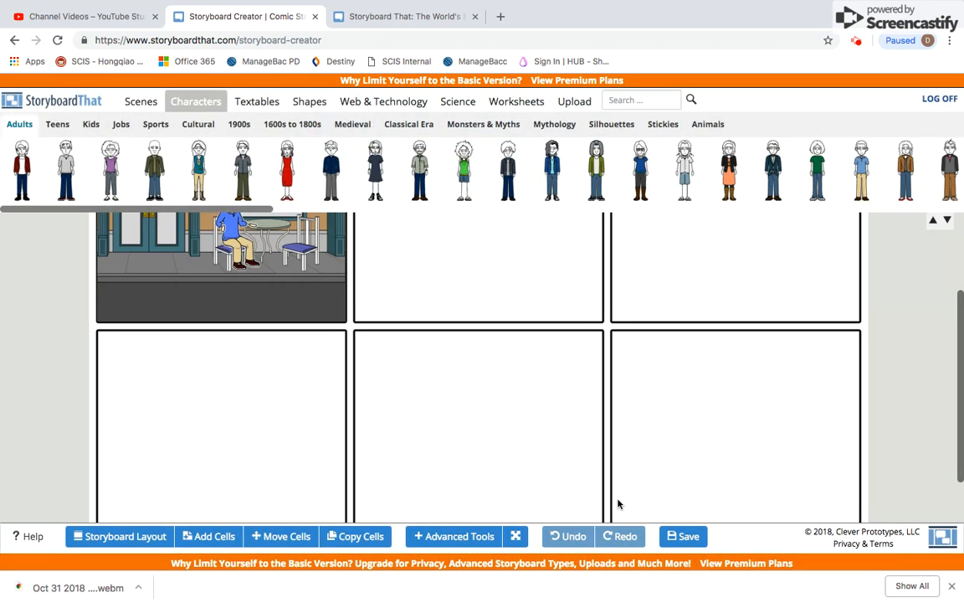
scroll(704, 287, "down", 1)
scroll(704, 286, "up", 3)
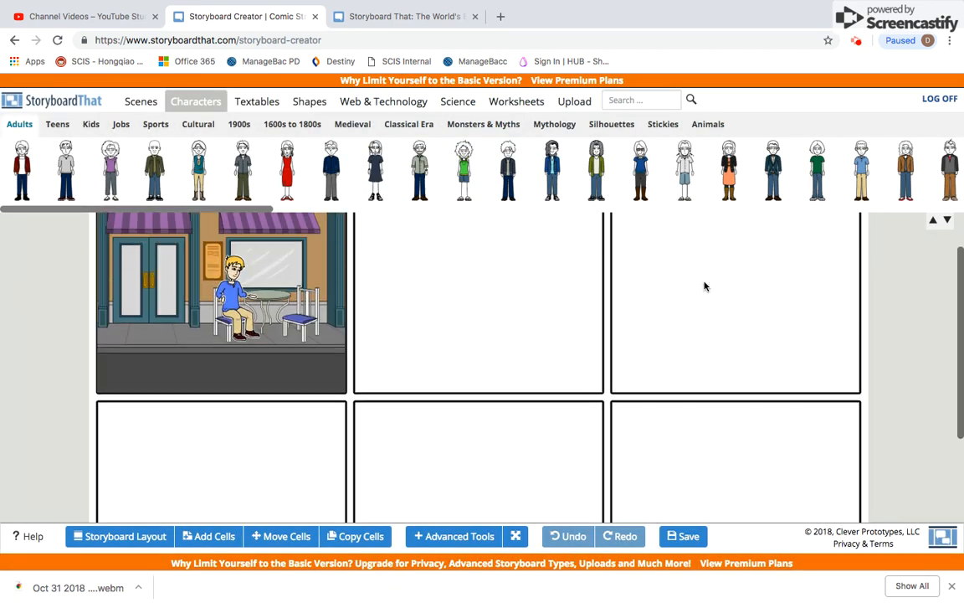